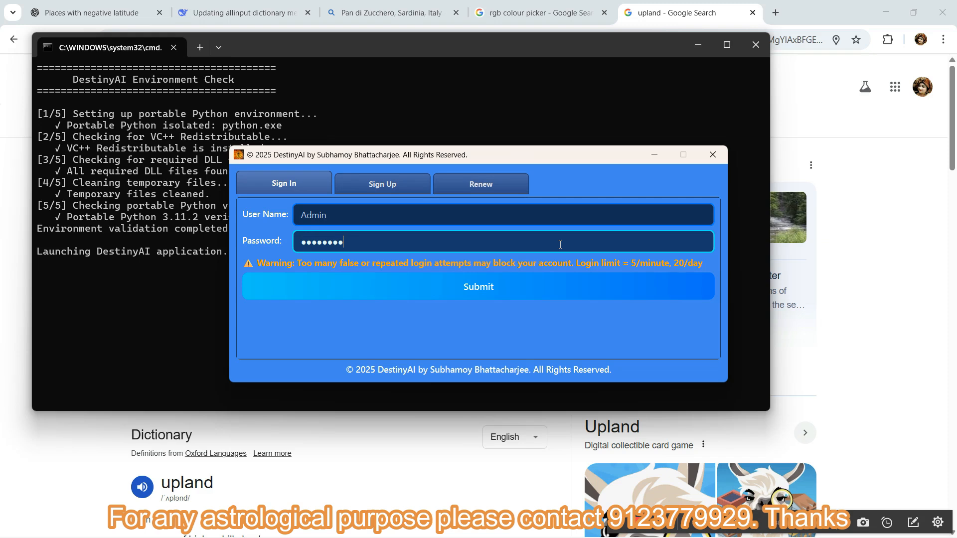
Submit the filled-in sign-in form and open the Find My Place window at full size.
click(493, 283)
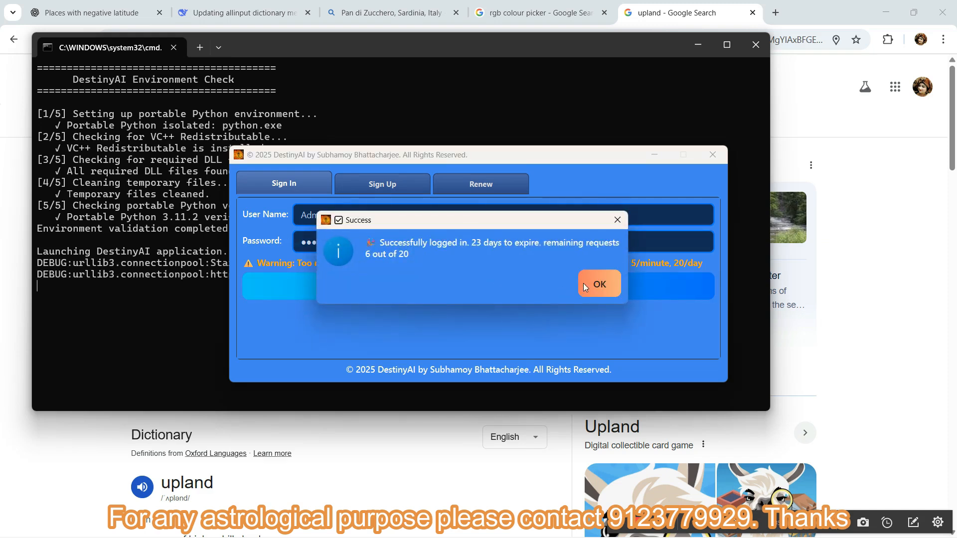
click(595, 284)
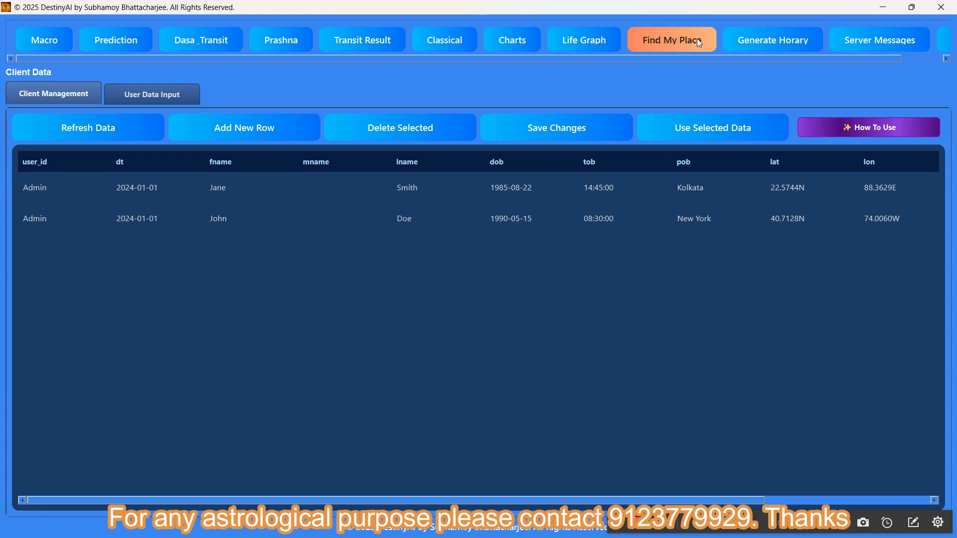
click(654, 39)
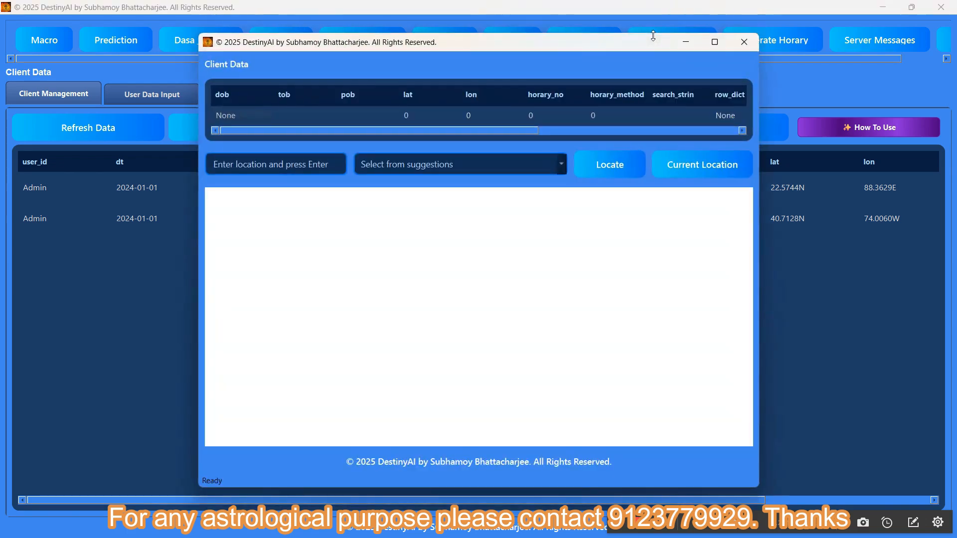
click(714, 41)
Search for the location "kolkata" and choose the second suggestion, Kolkata, West Bengal, India.
drag(188, 128, 10, 124)
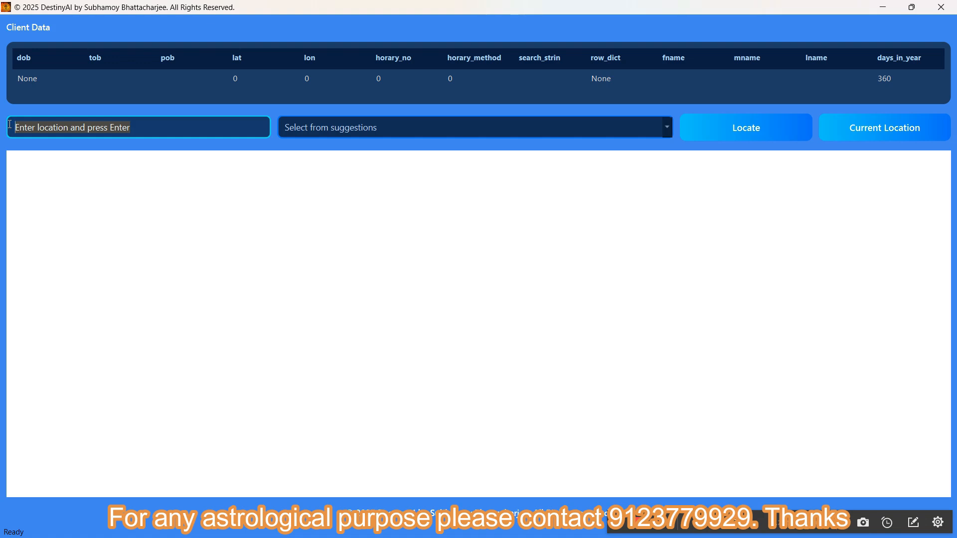
text(kolkata)
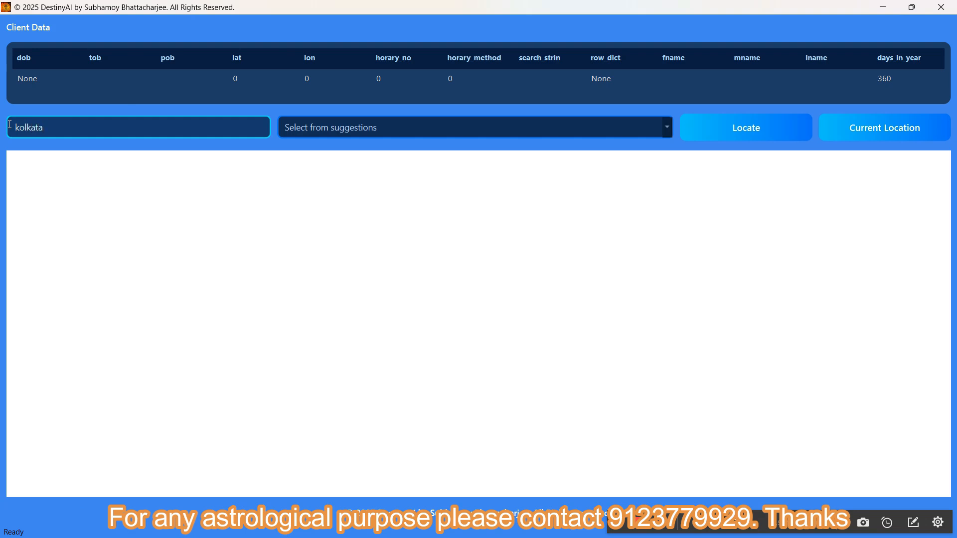
key(Return)
click(363, 129)
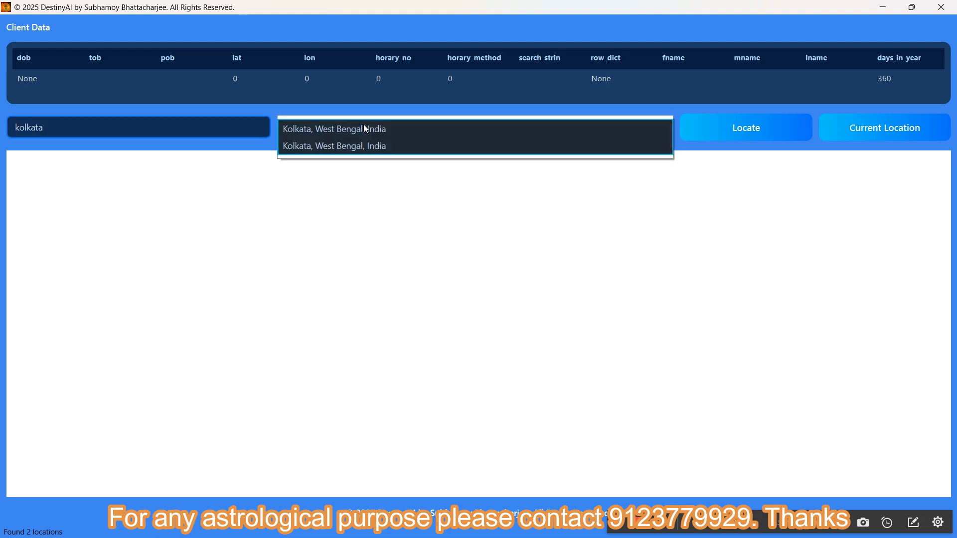
click(398, 146)
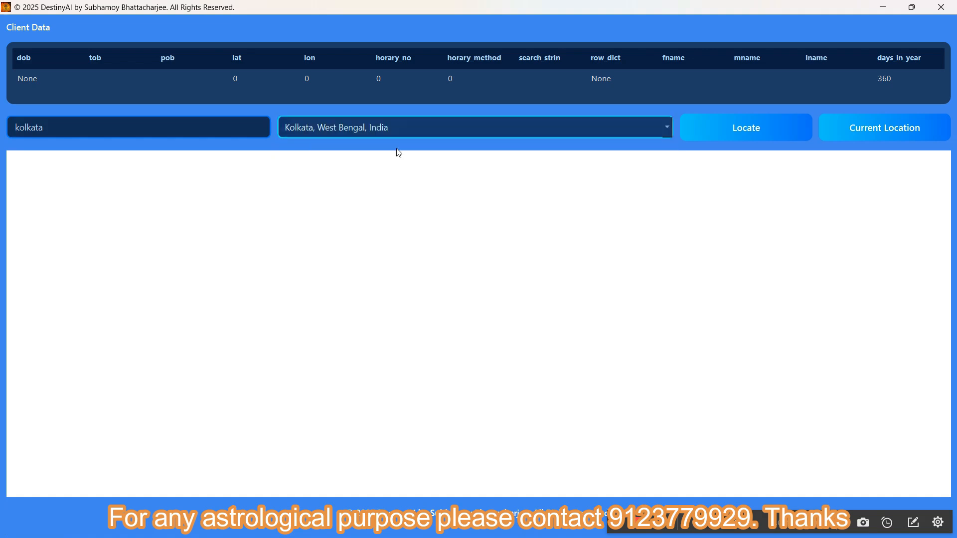
Search for "upland" instead, choose Upland, San Bernardino County, California, United States, and locate it on the map.
click(180, 125)
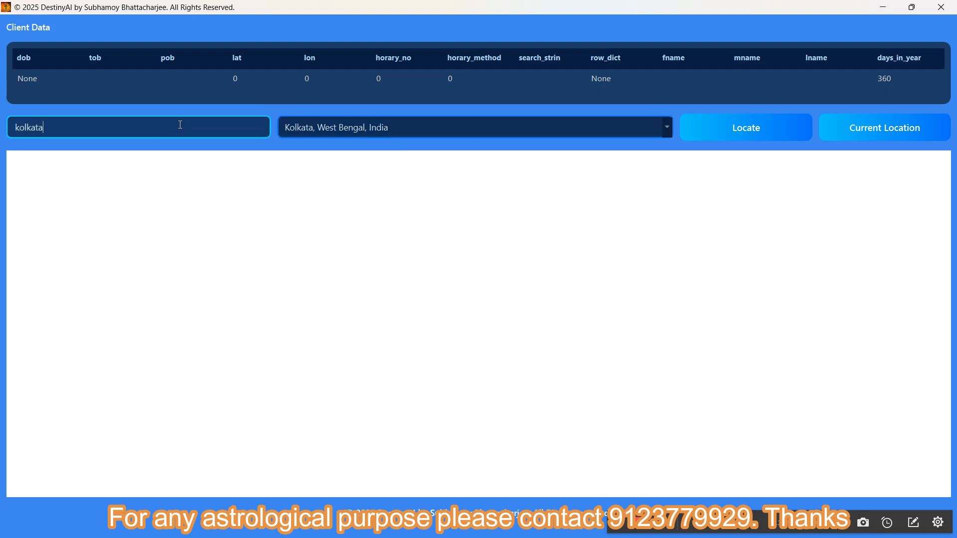
key(BackSpace)
key(BackSpace)
key(BackSpace)
key(BackSpace)
key(BackSpace)
key(BackSpace)
key(BackSpace)
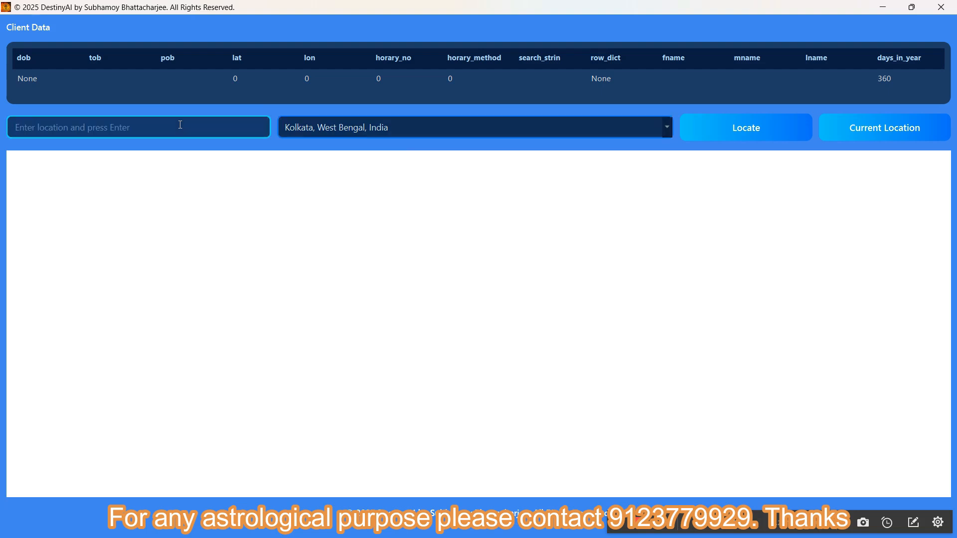
text(upland)
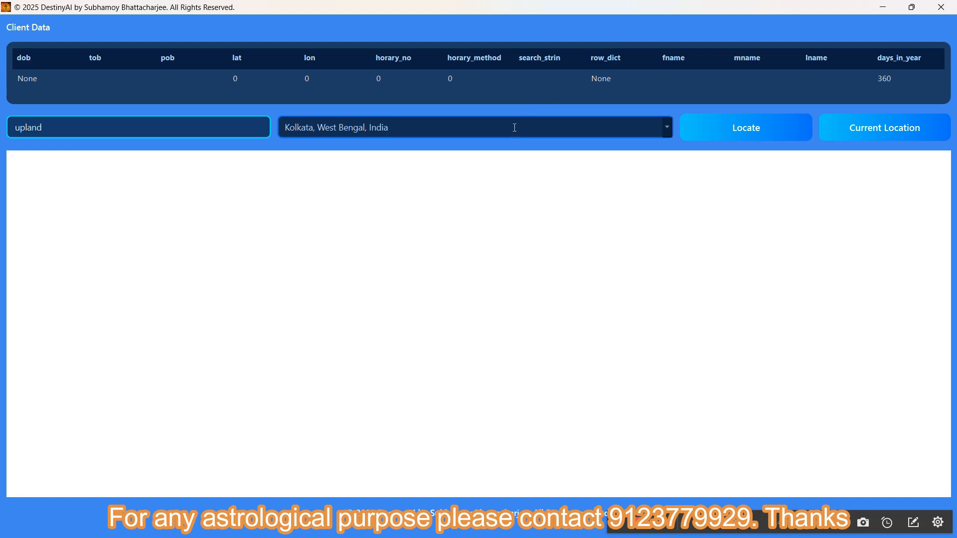
click(658, 127)
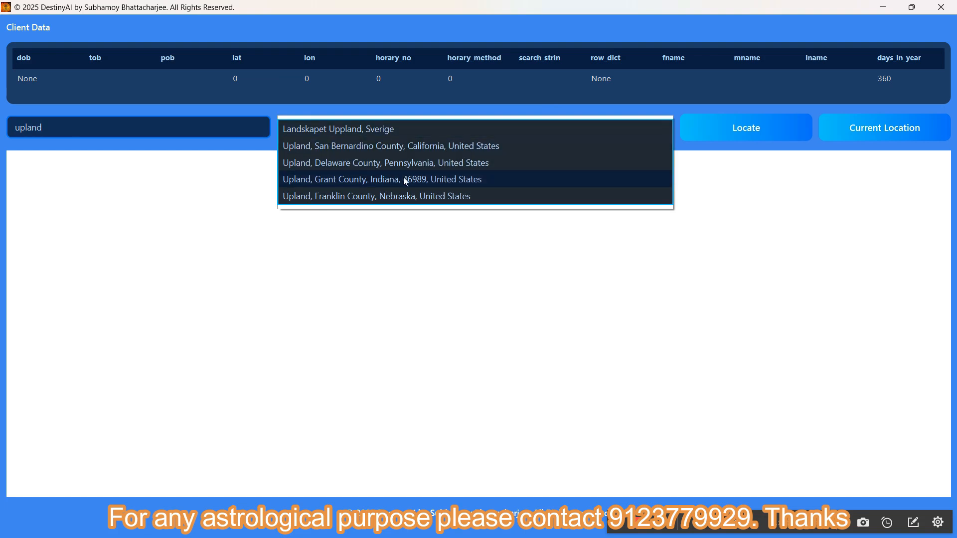
click(329, 149)
click(742, 135)
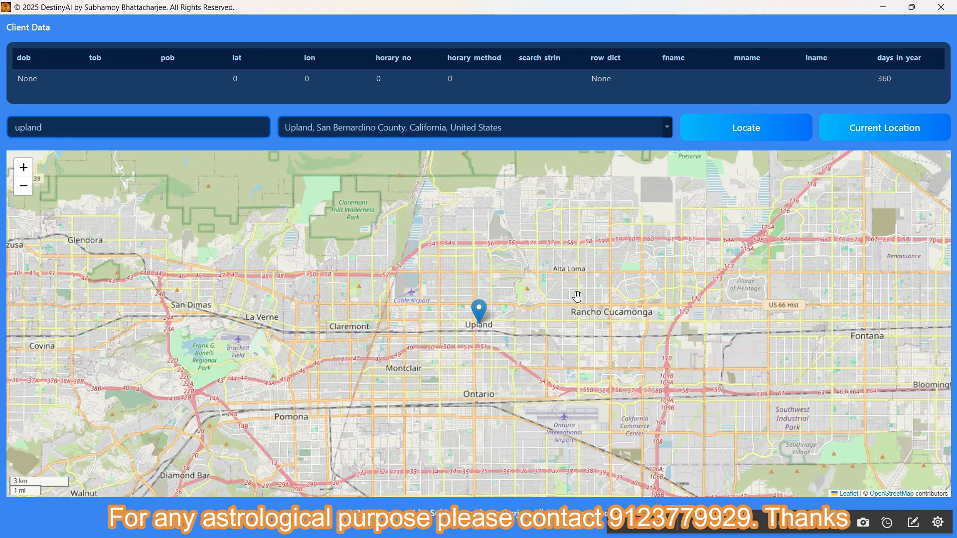
Return to client management and add a new client row using the located place's coordinates.
click(877, 5)
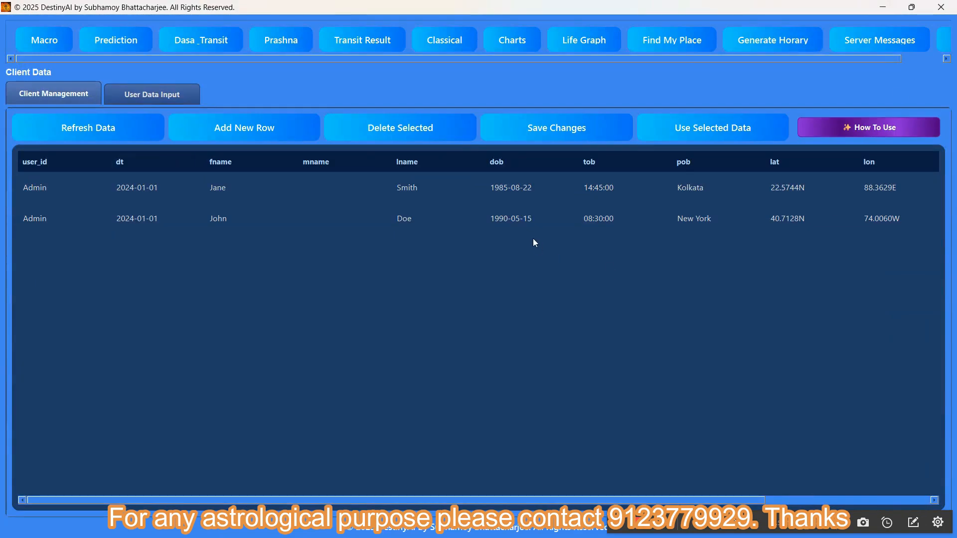
click(261, 125)
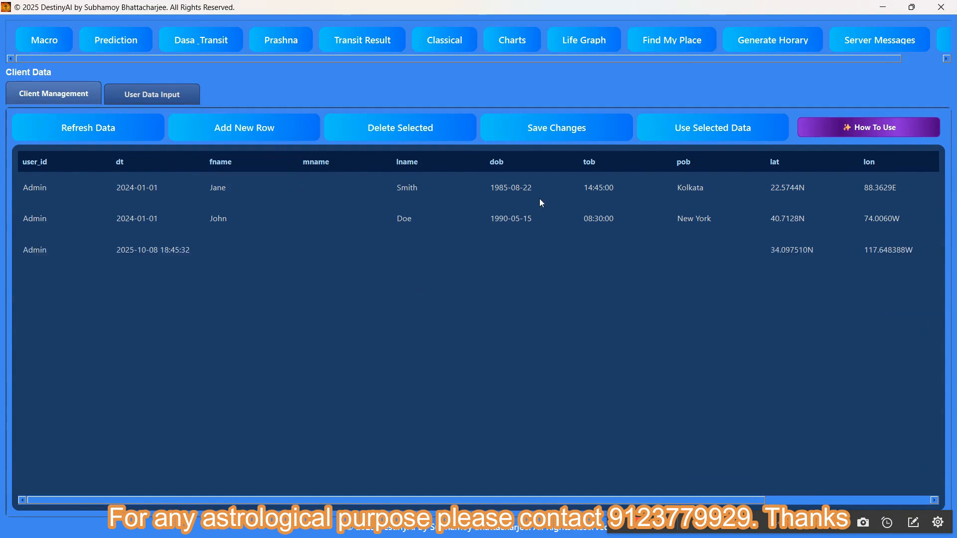
drag(512, 497, 720, 494)
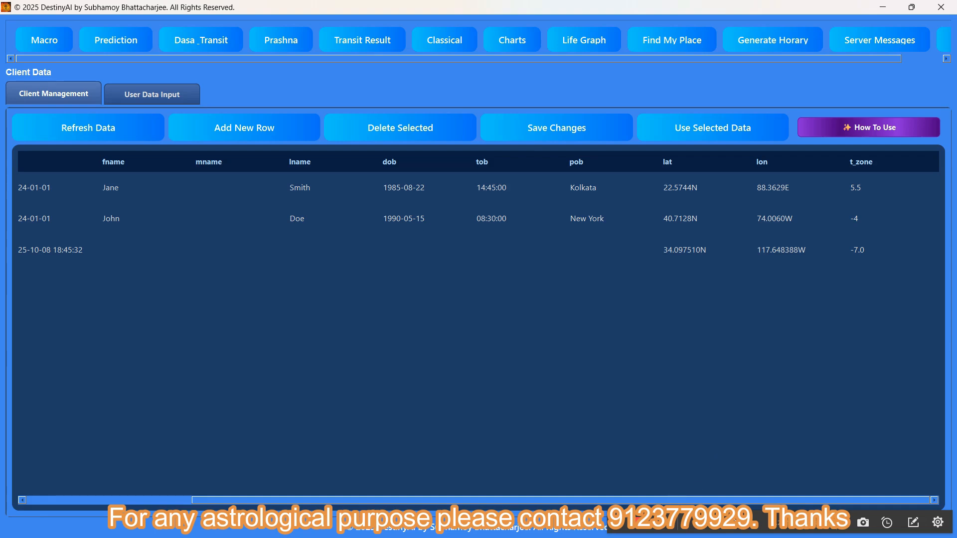
Enter the client's first name, last name, birth date, birth time 08:24 and birthplace "upland" in the new row, and save the changes.
double_click(146, 251)
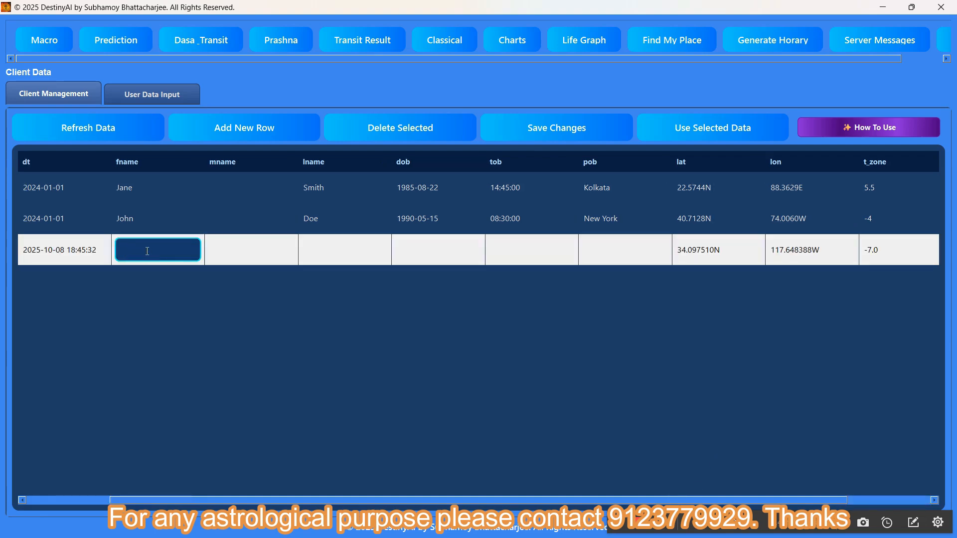
text(dsfdf)
double_click(323, 252)
text(sgg)
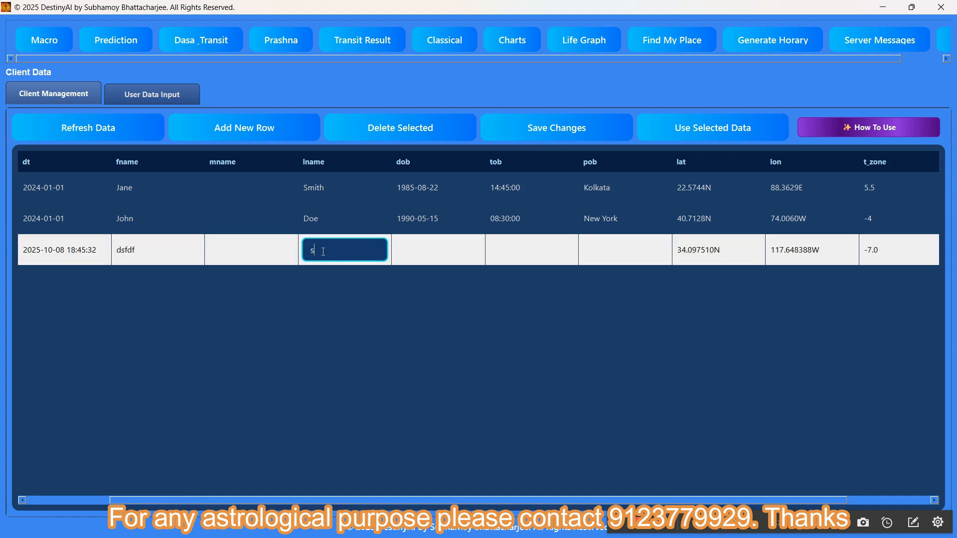
double_click(431, 256)
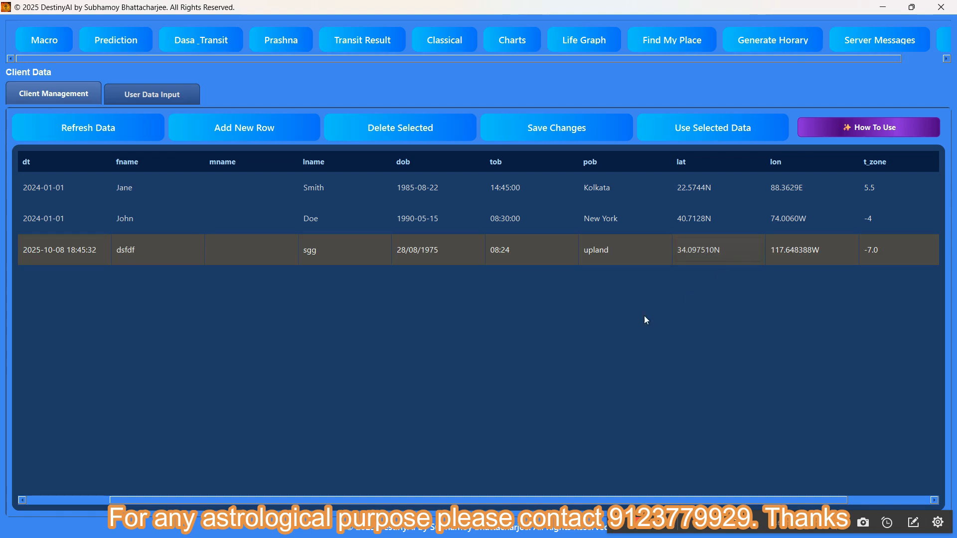
click(530, 130)
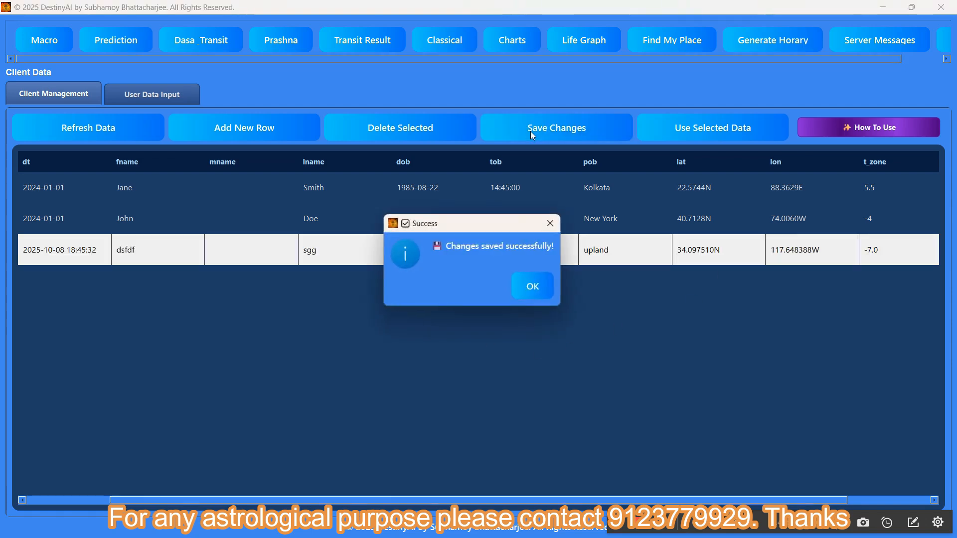
click(550, 288)
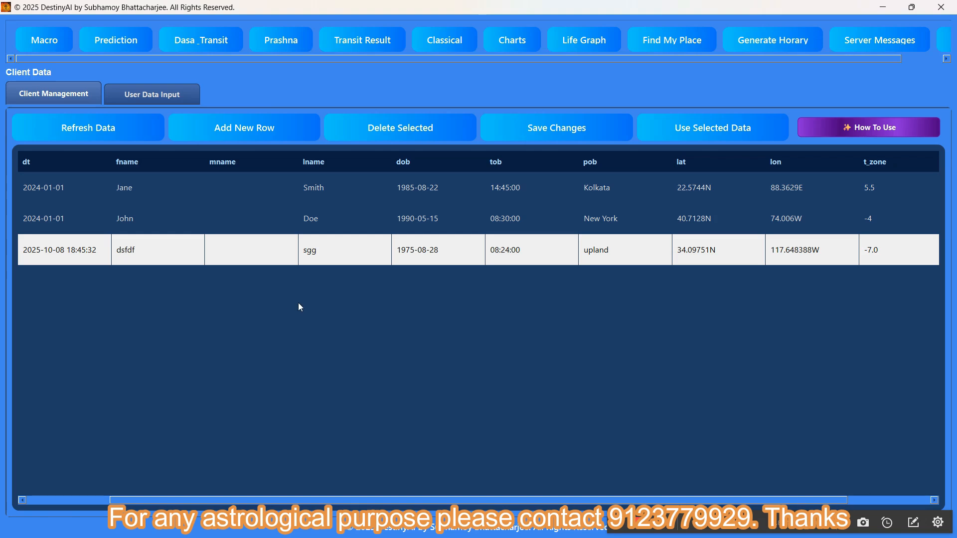
Delete the saved upland client row and try to add another row without locating a place first.
click(442, 123)
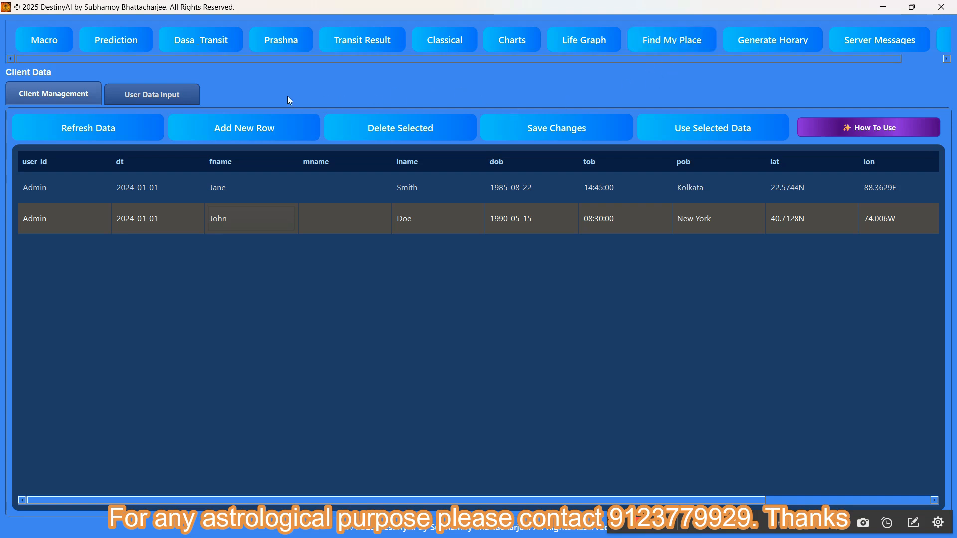
click(252, 128)
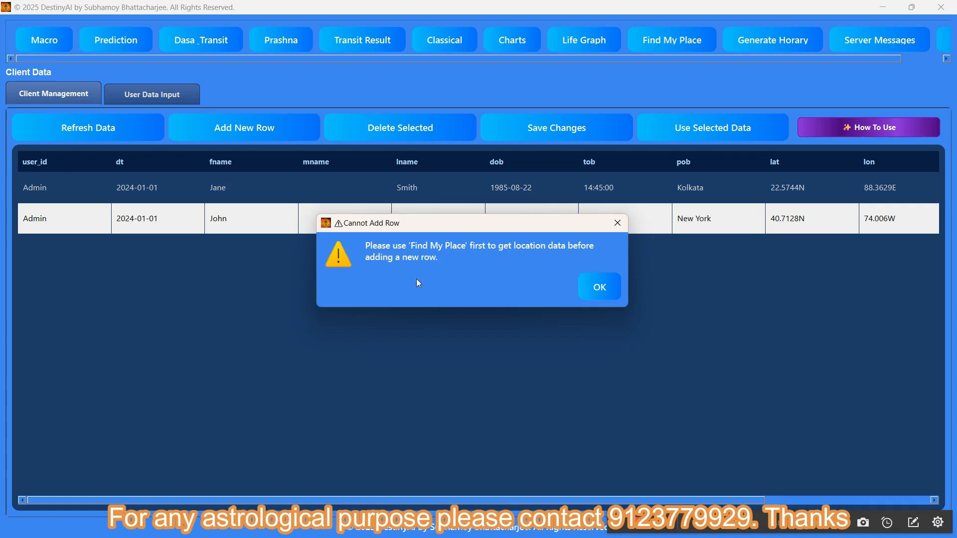
click(591, 289)
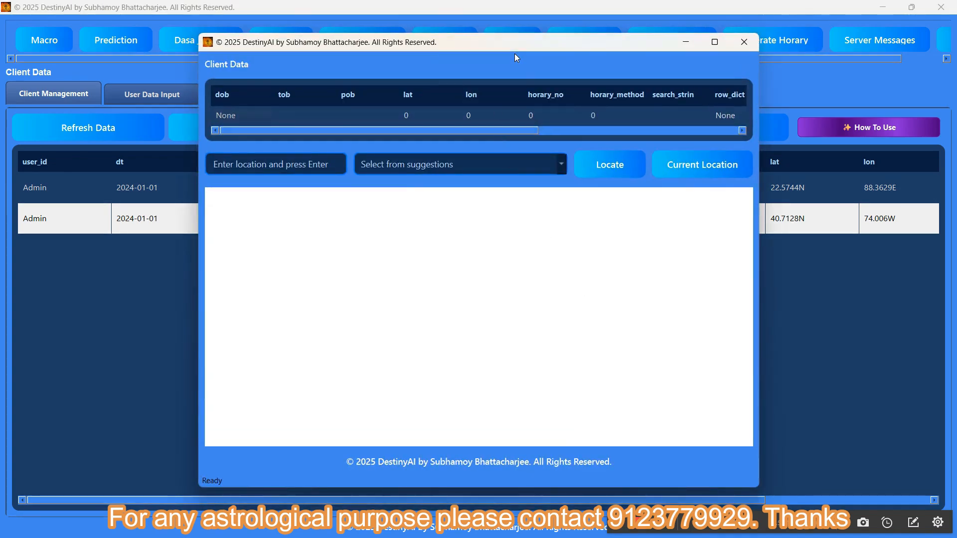
Search for "delhi" in Find My Place, locate Delhi, India on the map, and return to the client list.
drag(335, 167, 183, 170)
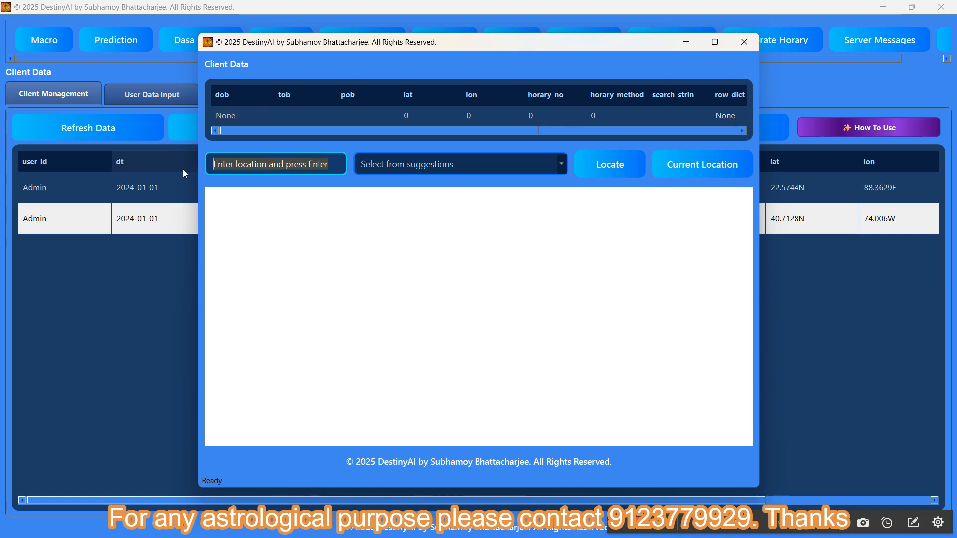
text(delhi)
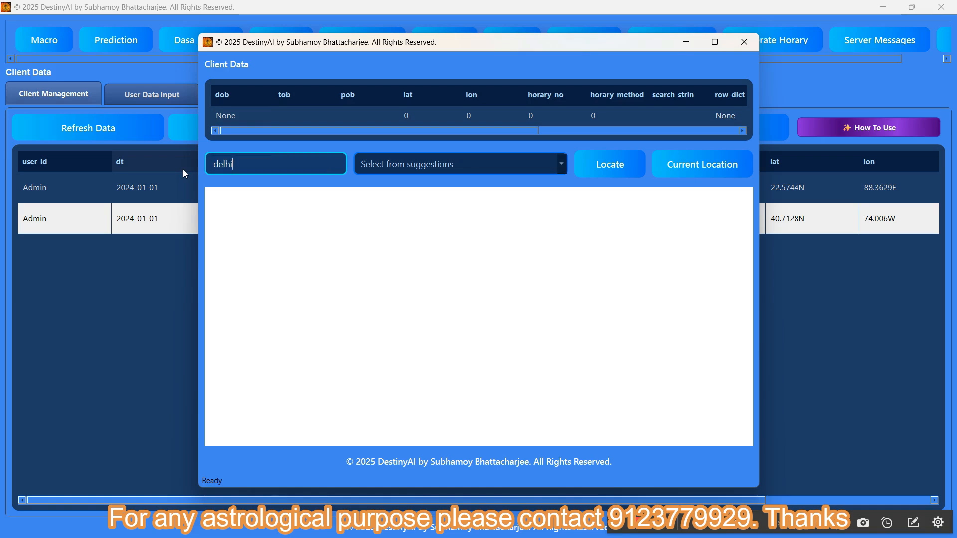
key(Return)
click(548, 165)
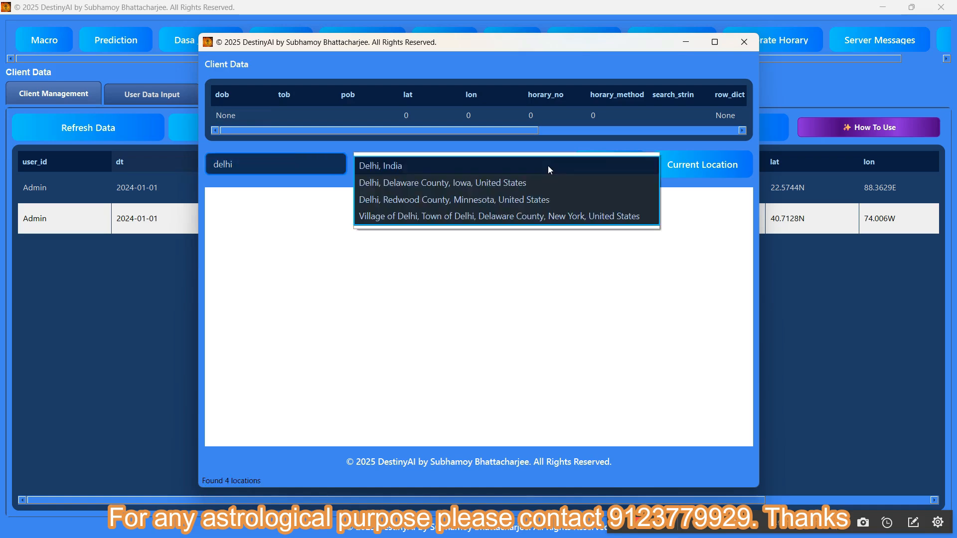
click(548, 166)
click(547, 166)
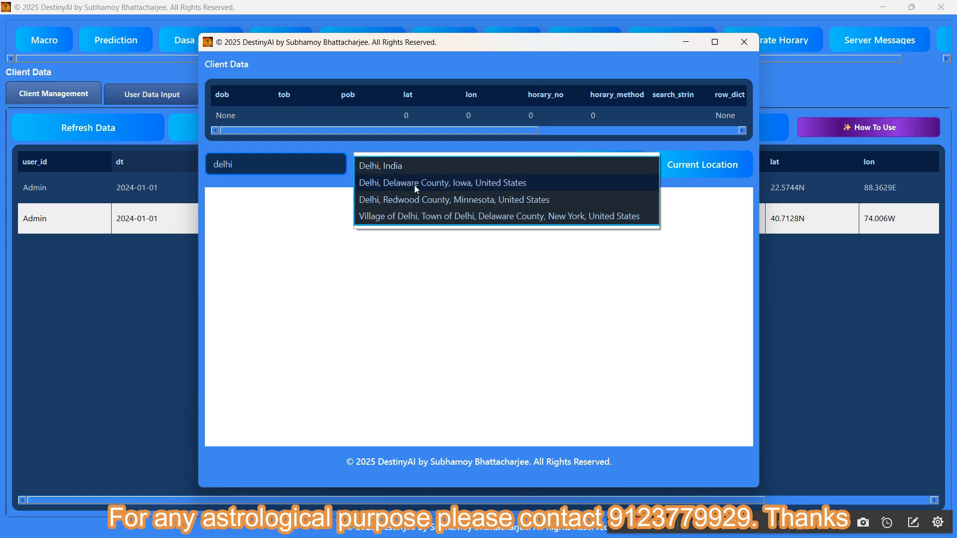
click(373, 170)
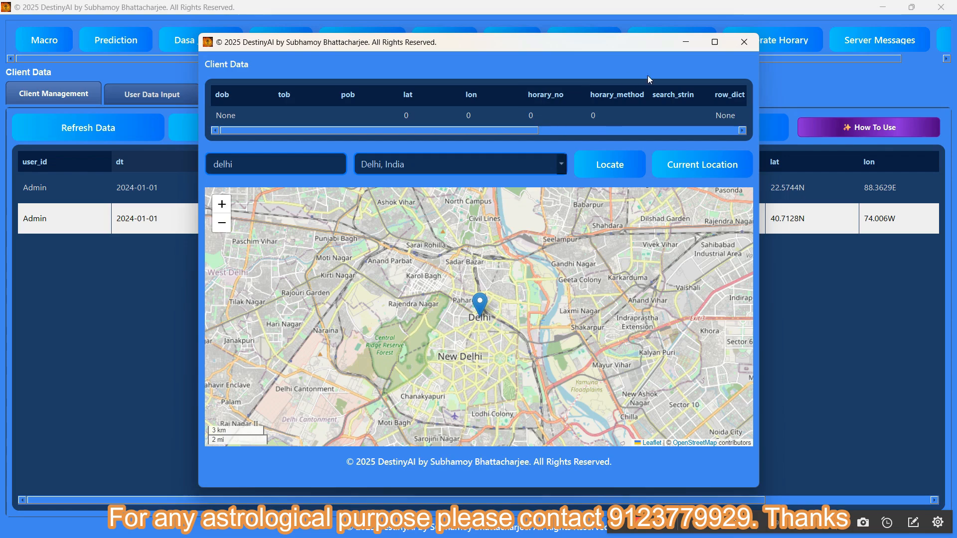
click(823, 83)
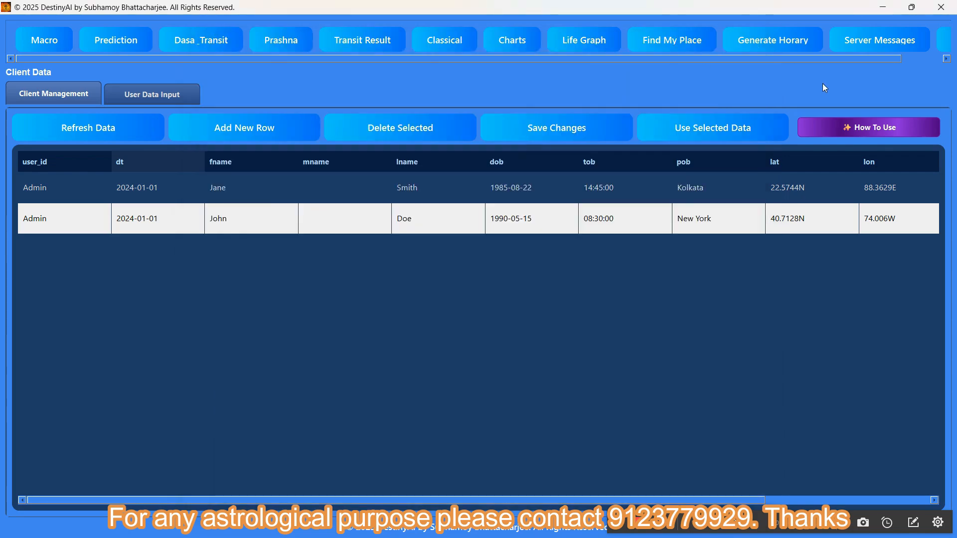
Add a new client row for the Delhi location and check its latitude, longitude and time zone.
click(222, 132)
scroll(763, 247, right, 3)
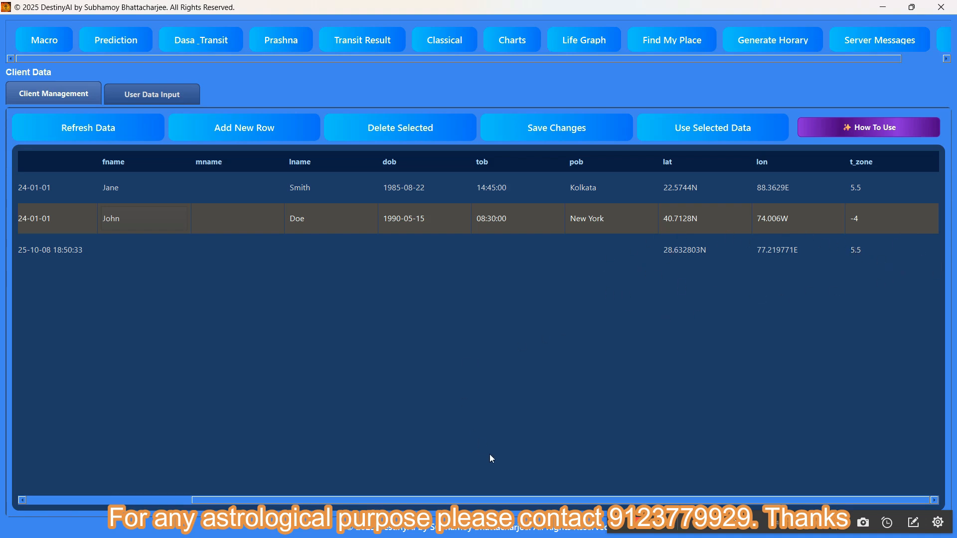
drag(508, 498, 343, 505)
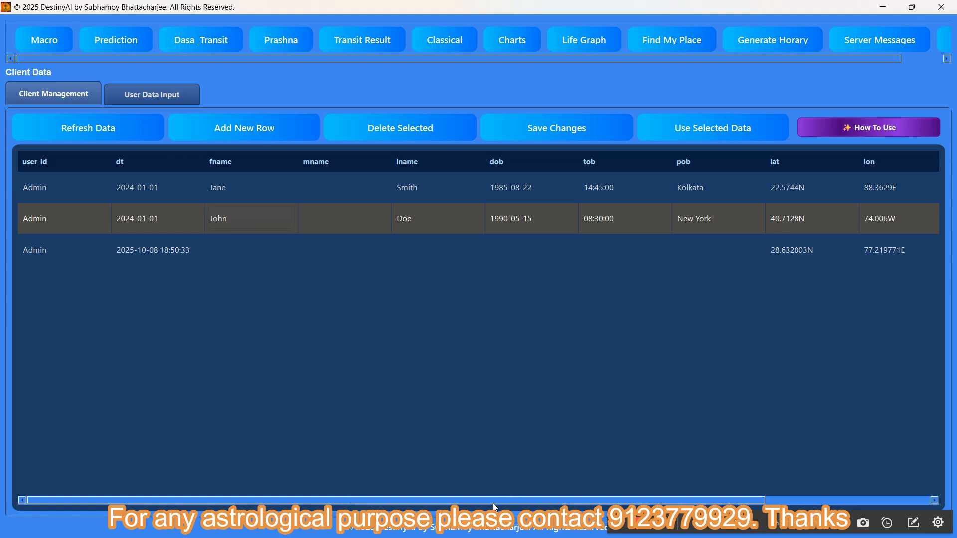
drag(529, 501, 606, 503)
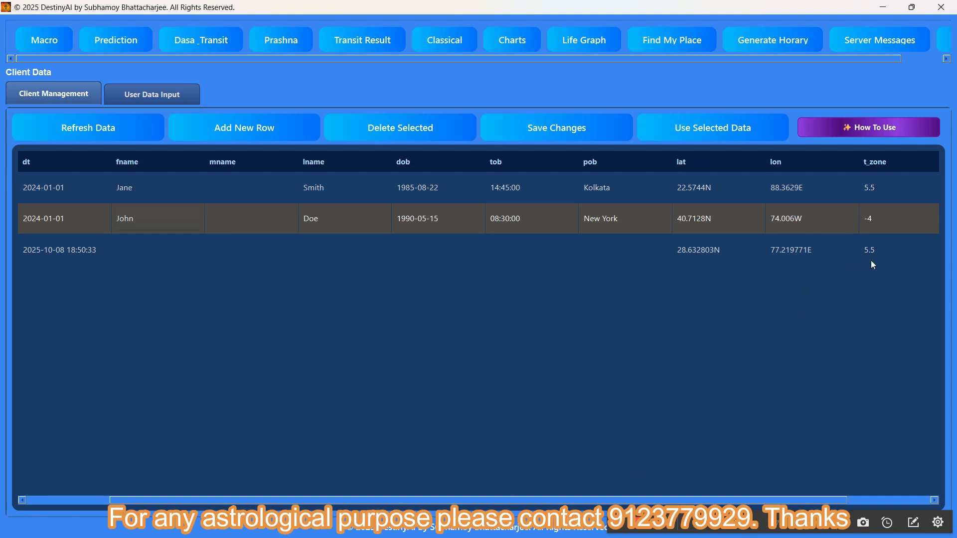